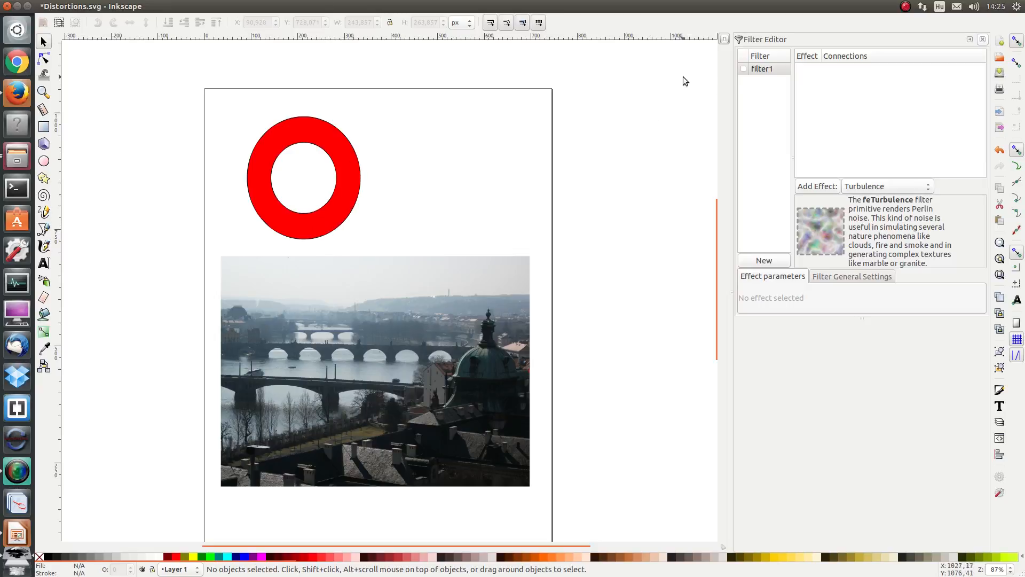
Add an Offset effect to filter1.
click(761, 70)
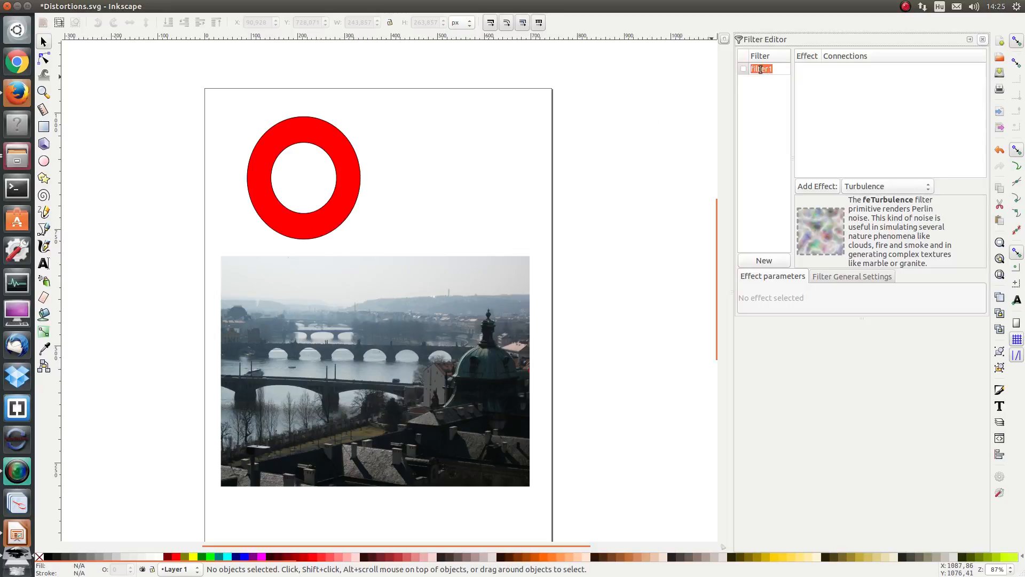
click(870, 185)
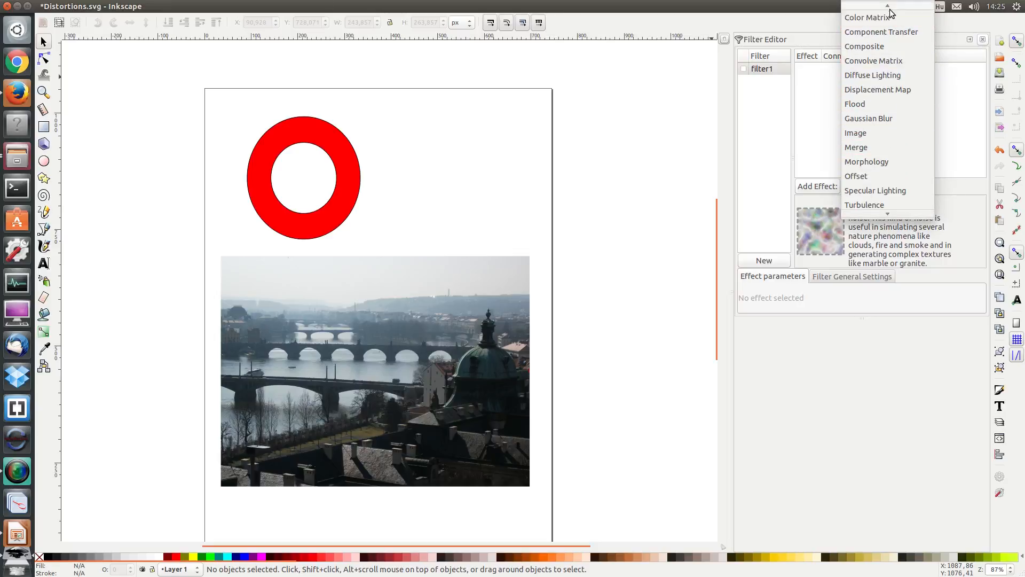
click(880, 181)
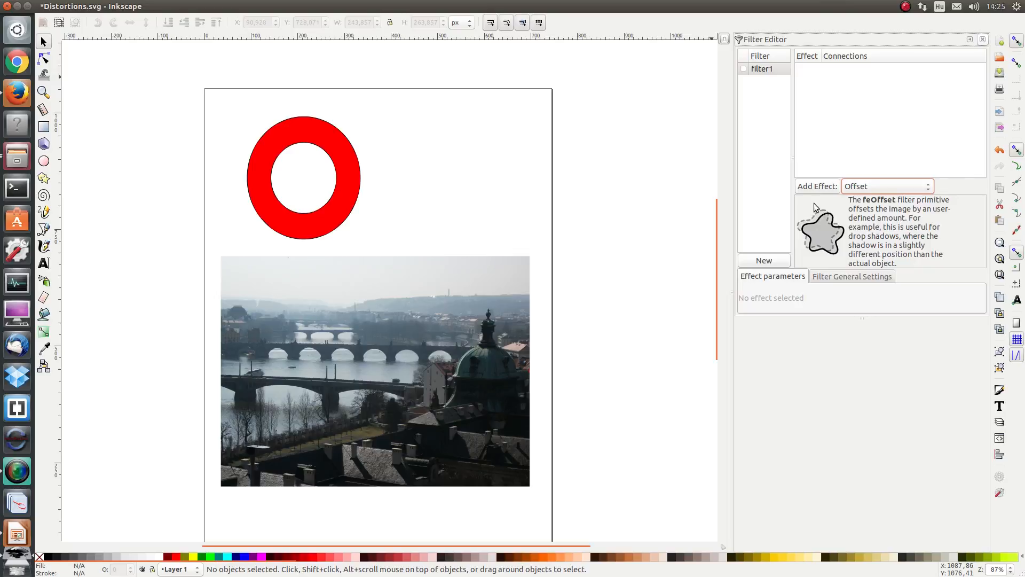
click(814, 187)
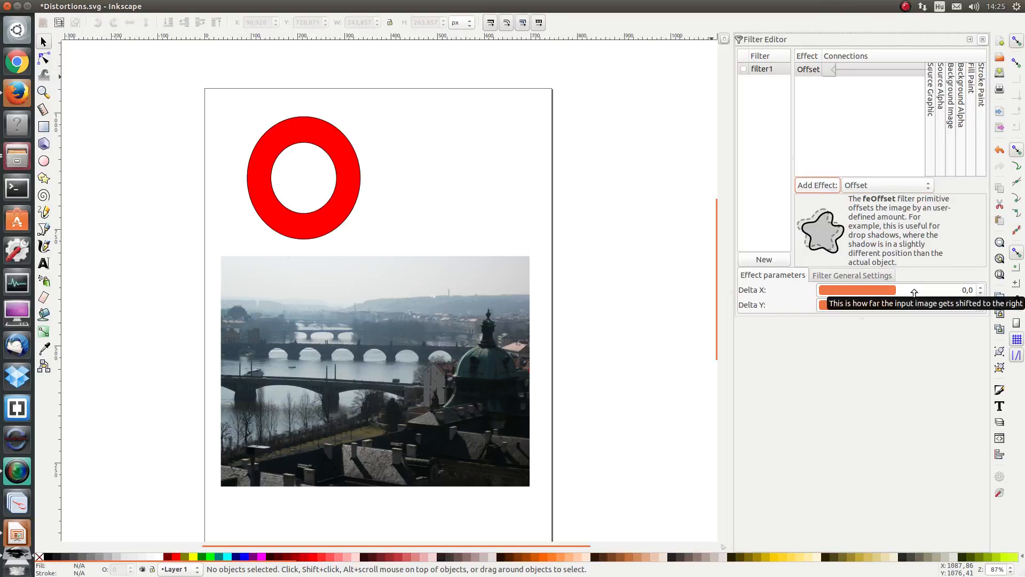
Apply filter1 to the red ring, trying out its horizontal and vertical offsets and leaving Delta X at 0.0 and Delta Y at about 0.7.
click(298, 137)
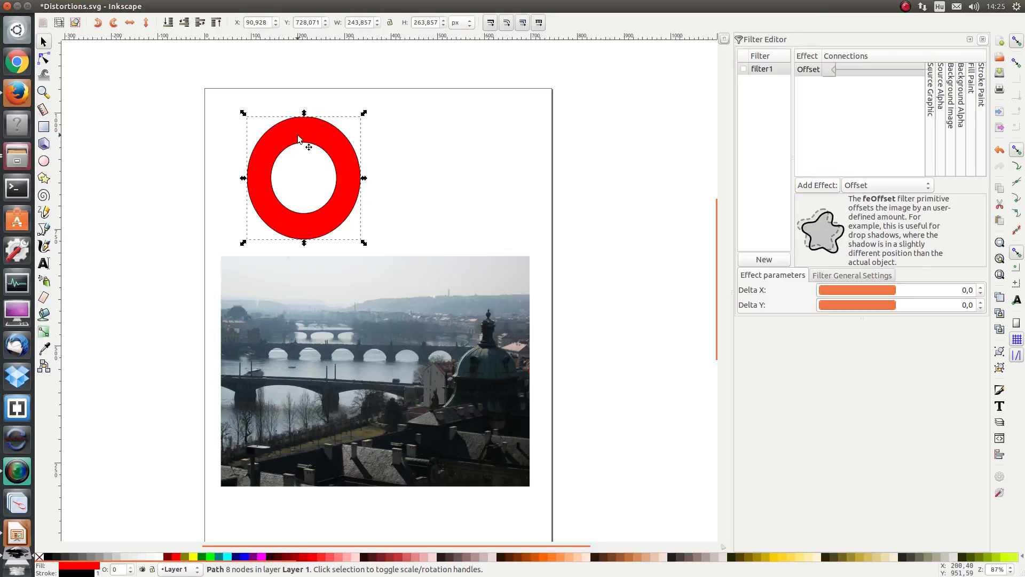
click(744, 70)
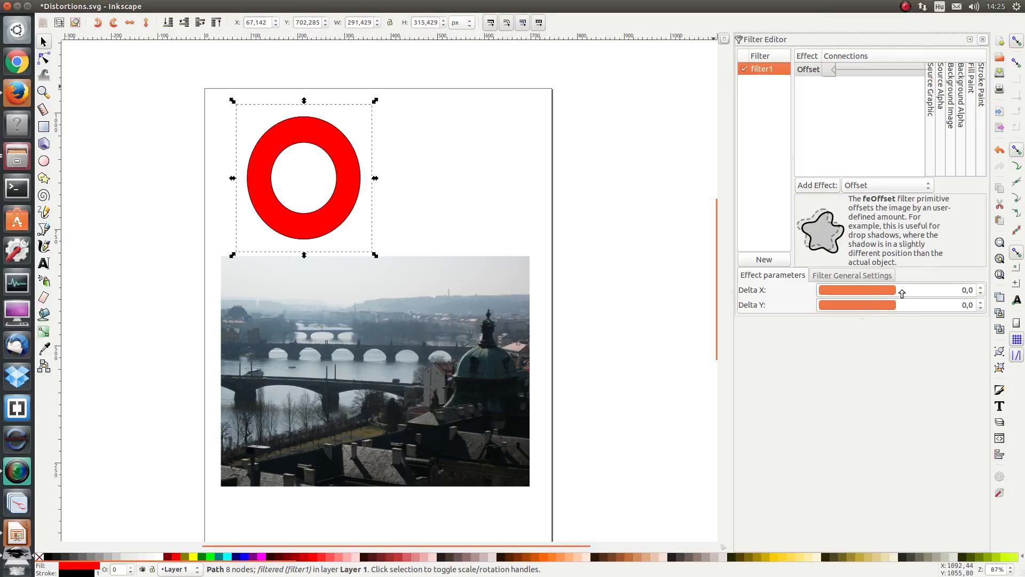
mouse_move(902, 291)
mouse_down()
mouse_move(915, 291)
mouse_move(857, 292)
mouse_move(956, 293)
mouse_move(854, 292)
mouse_move(945, 293)
mouse_move(868, 294)
mouse_move(943, 307)
mouse_move(866, 306)
mouse_move(933, 306)
mouse_move(881, 305)
mouse_move(897, 305)
mouse_up()
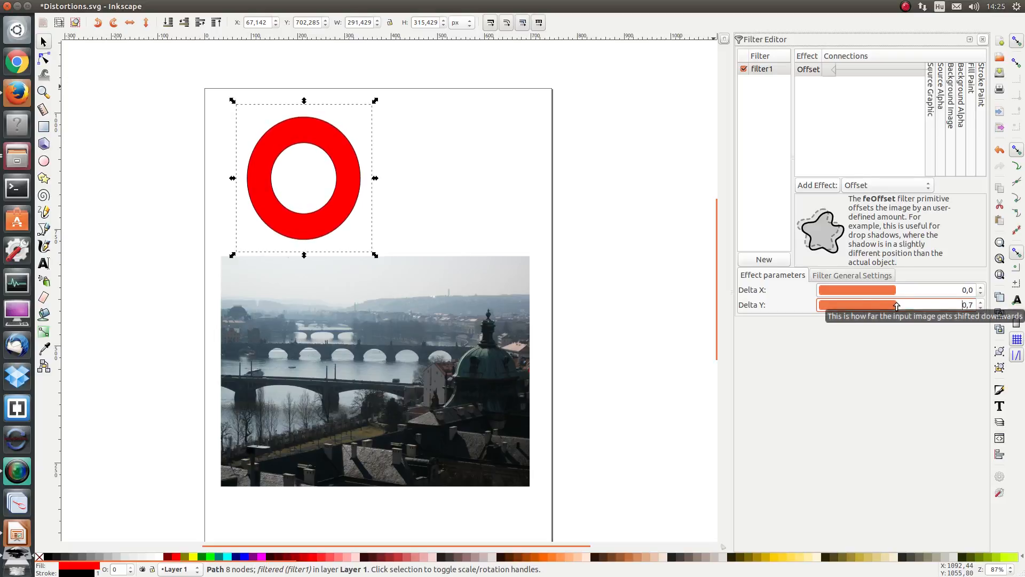
Add a Blend effect to filter1 and connect its second input to Source Graphic.
click(856, 187)
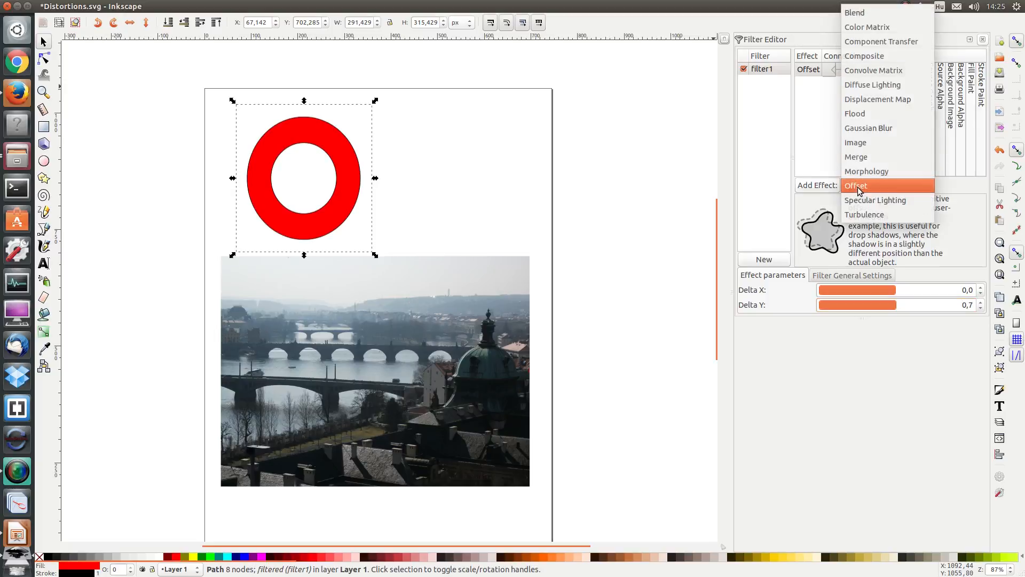
click(862, 20)
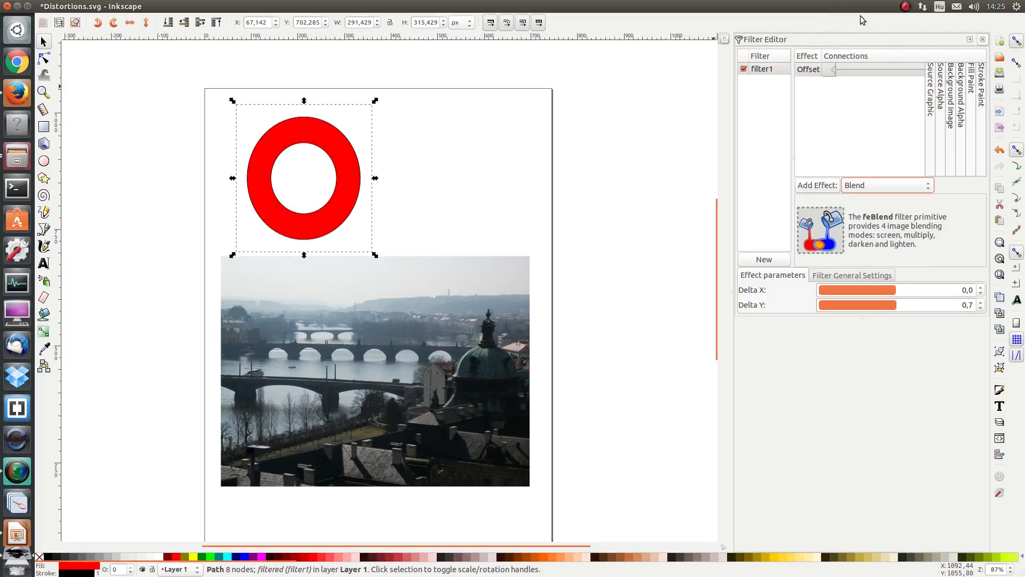
click(810, 186)
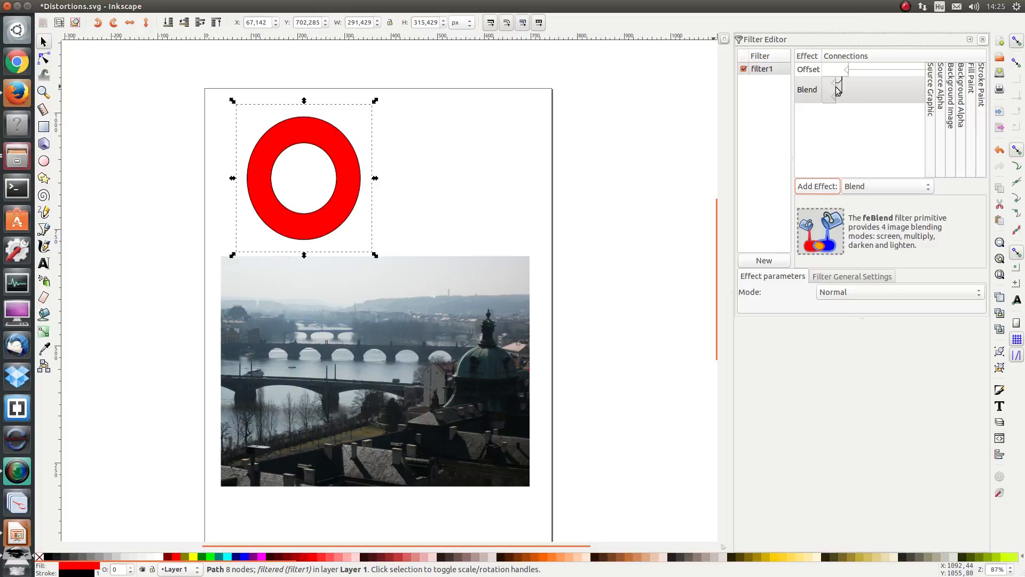
drag(836, 99, 931, 104)
drag(834, 97, 931, 96)
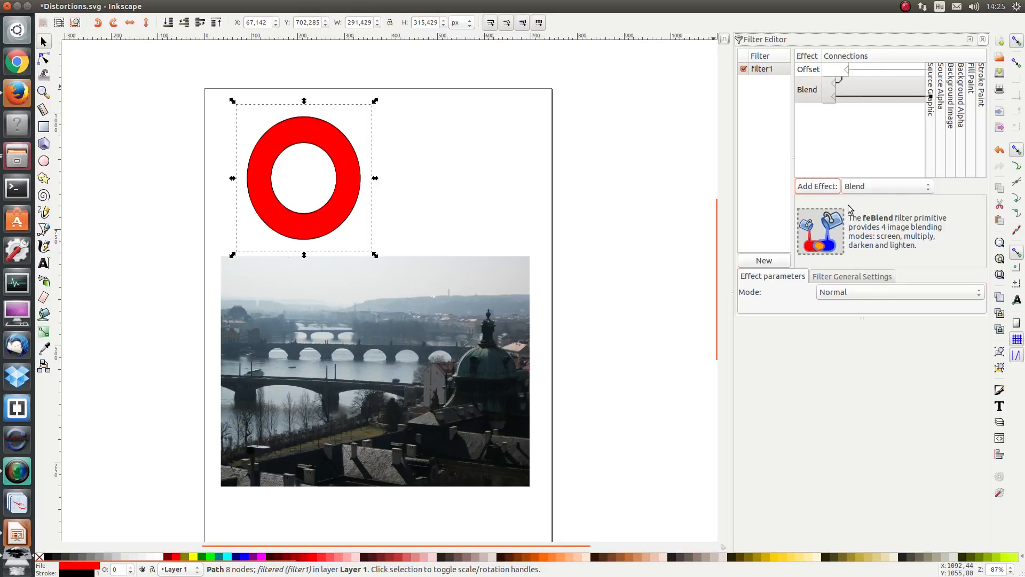
Set the Offset effect's Delta X to about 12.3 and Delta Y to about 17.1, and deselect the ring.
click(814, 71)
drag(887, 306, 906, 290)
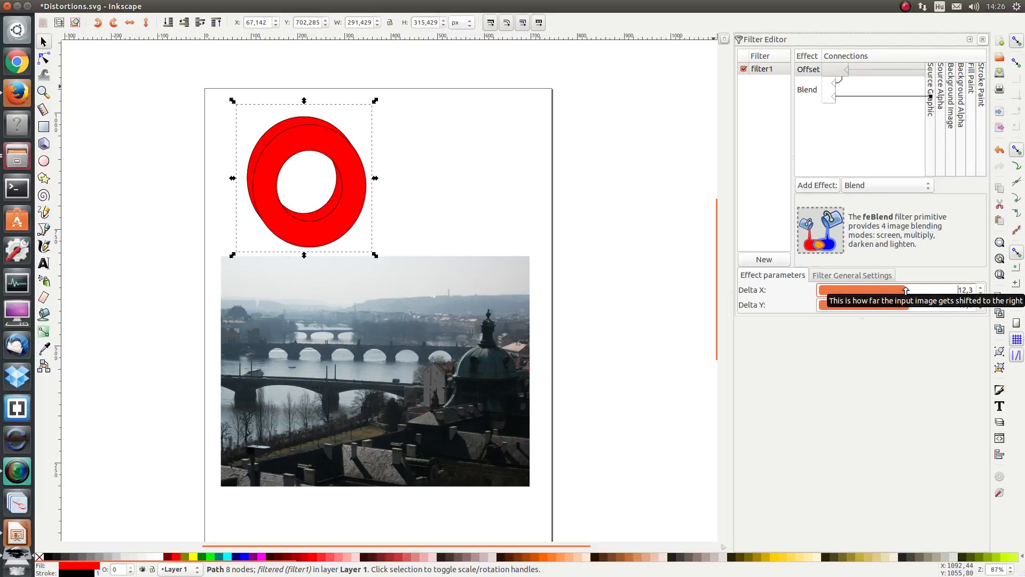
click(472, 178)
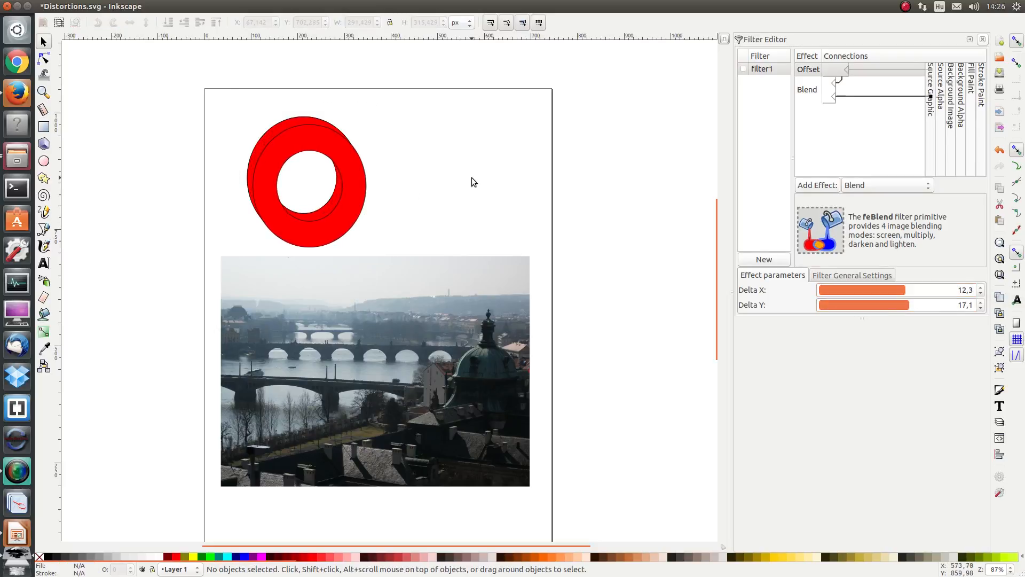
Remove both the Offset and Blend effects from filter1.
right_click(801, 69)
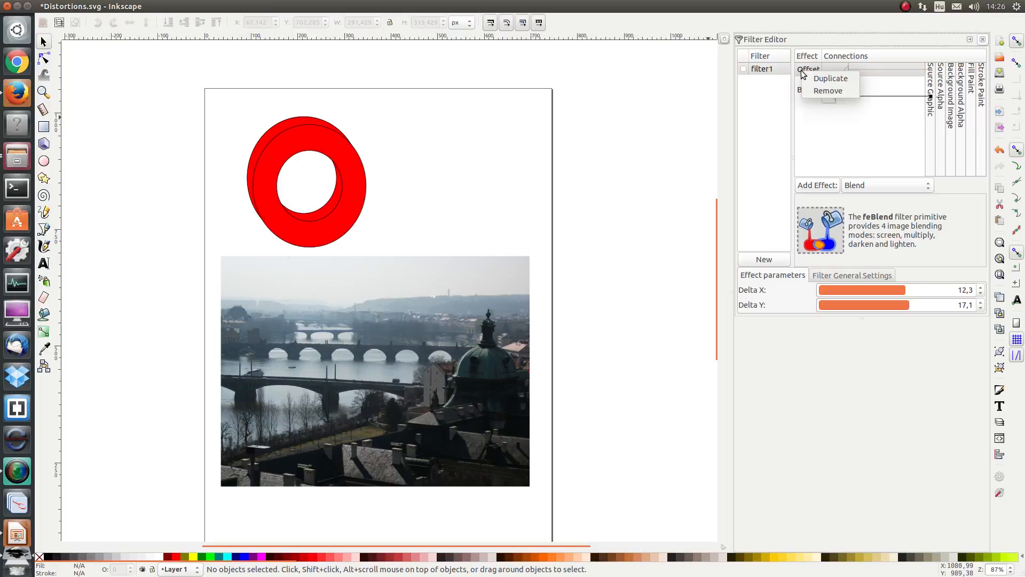
click(818, 86)
right_click(807, 76)
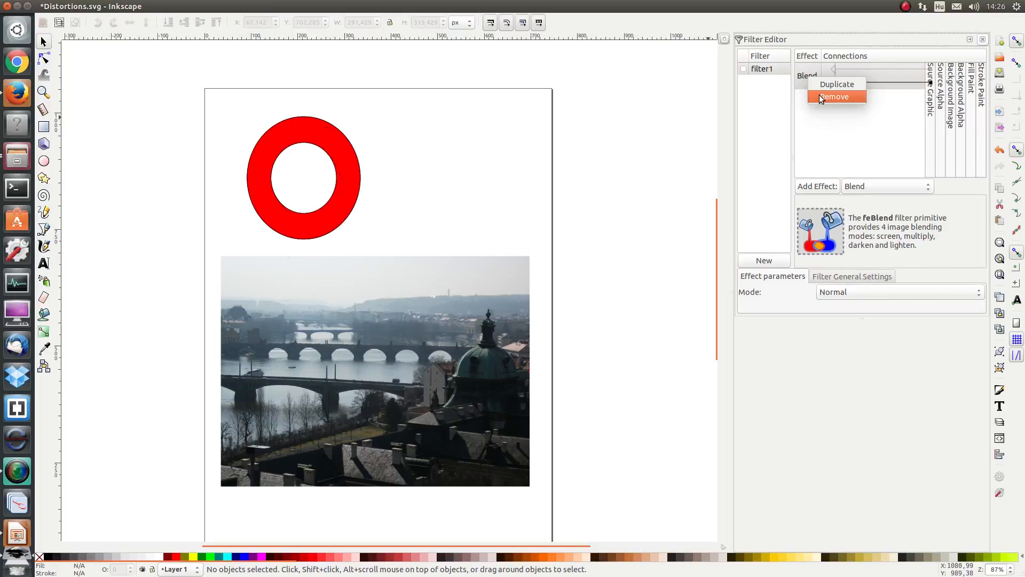
click(819, 94)
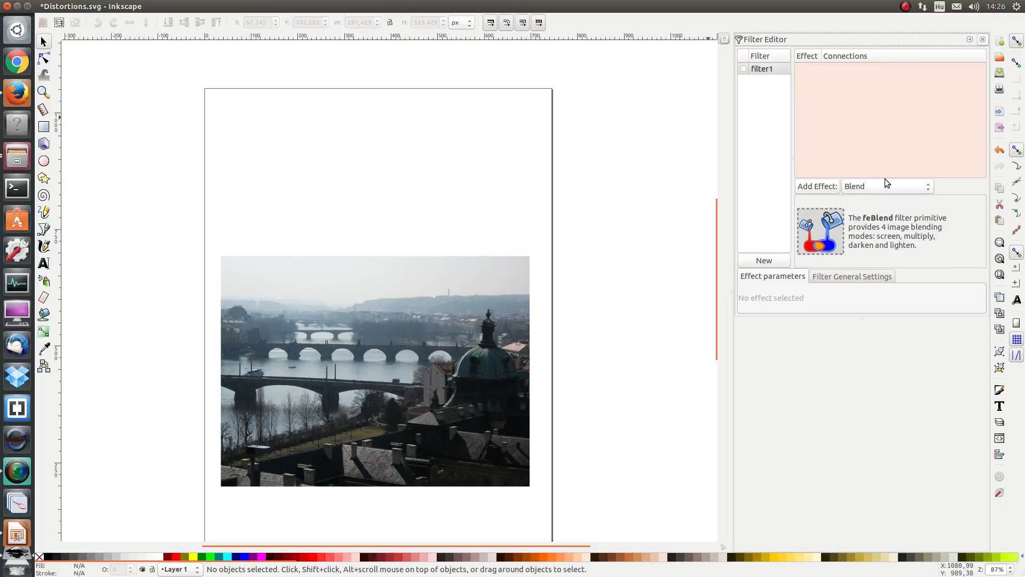
Detach filter1 from the red ring and add a Morphology effect to the filter.
click(883, 184)
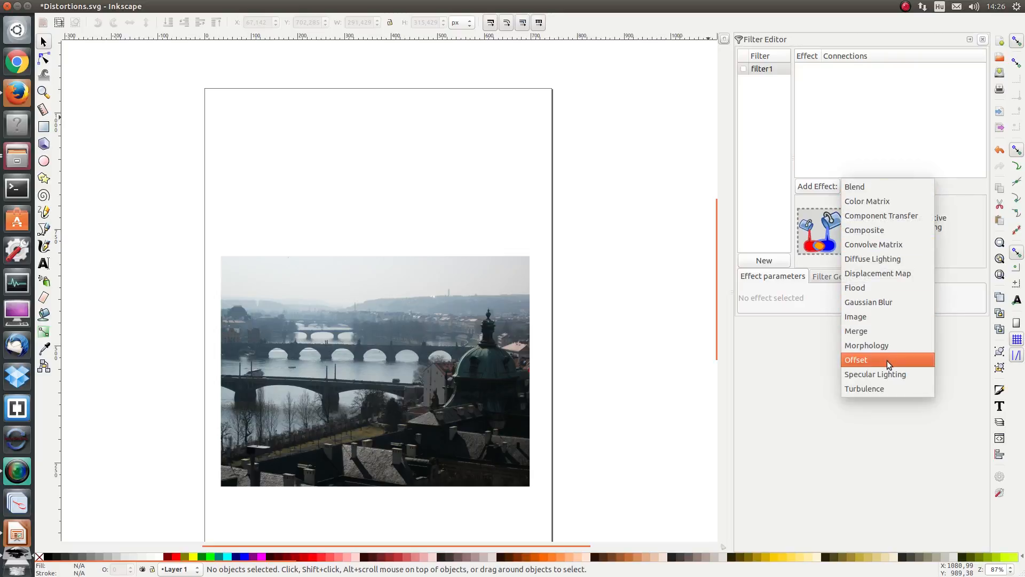
click(887, 345)
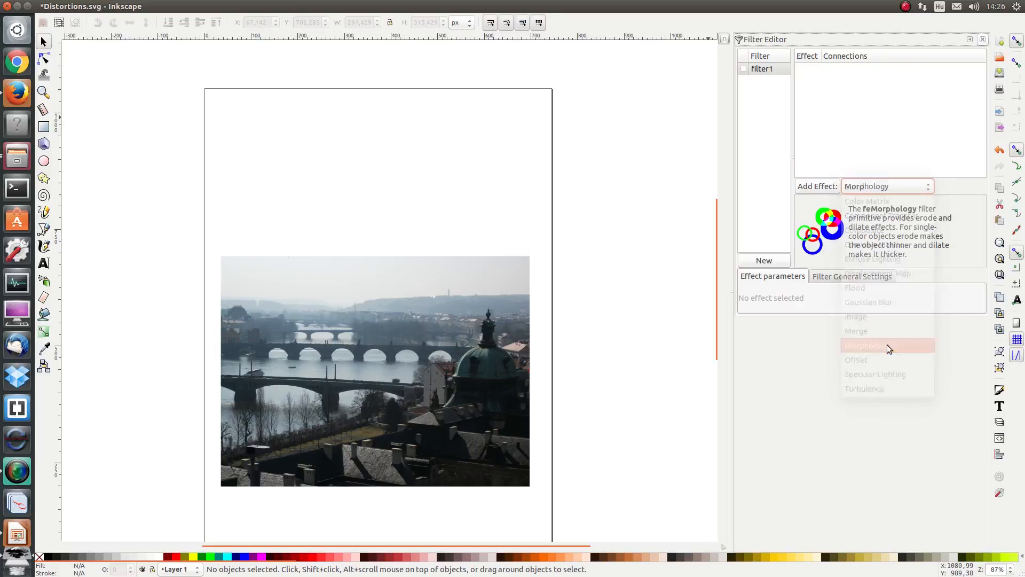
click(744, 69)
drag(194, 83, 383, 239)
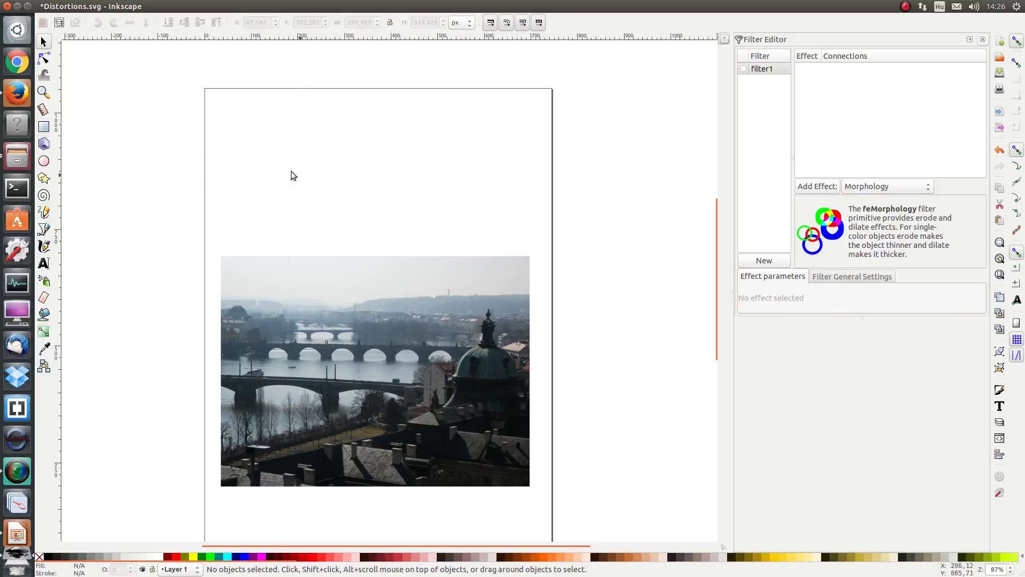
click(290, 153)
click(745, 70)
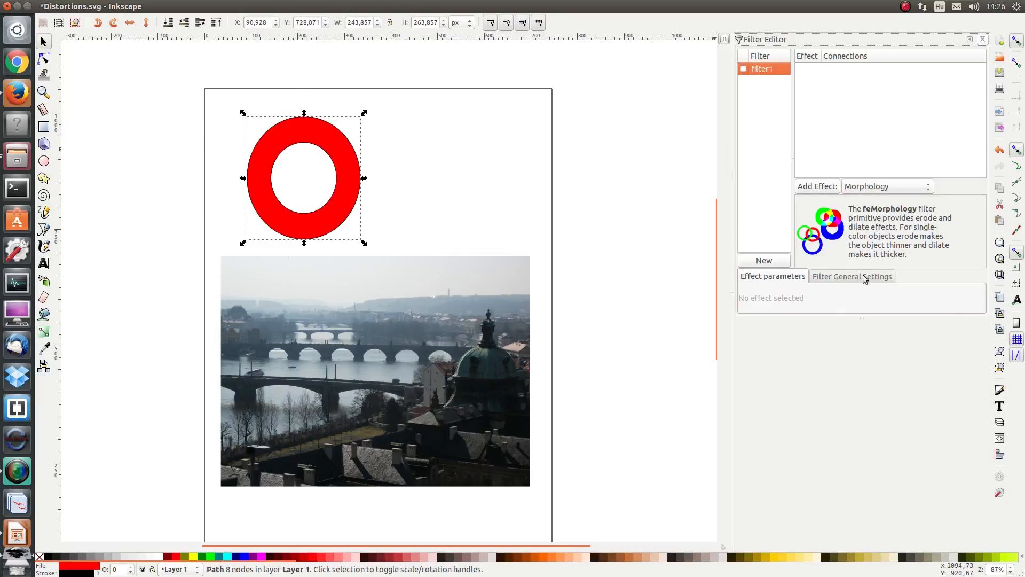
click(822, 188)
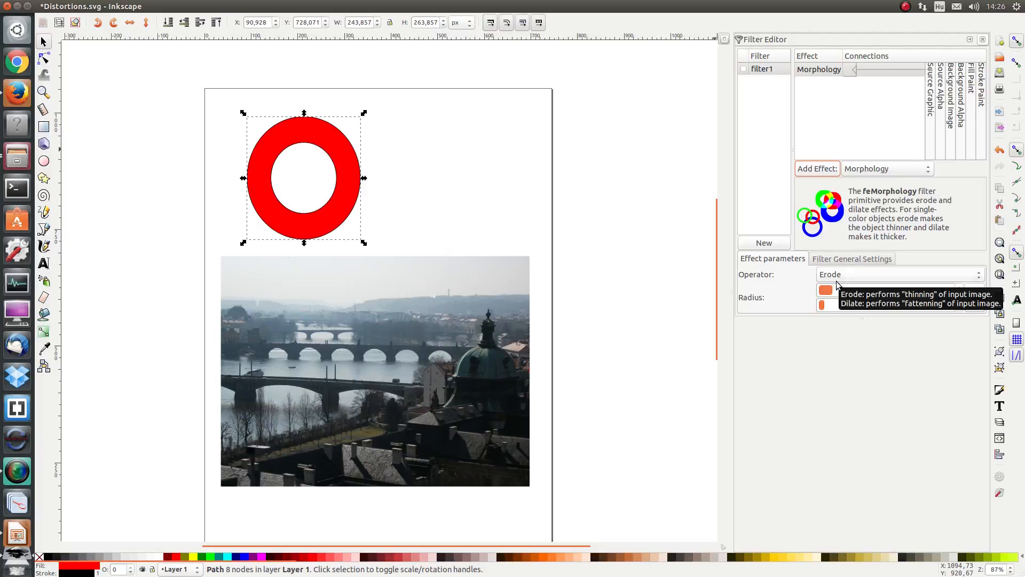
Set the Morphology operator to Dilate and link both radii at about 28.2.
click(834, 276)
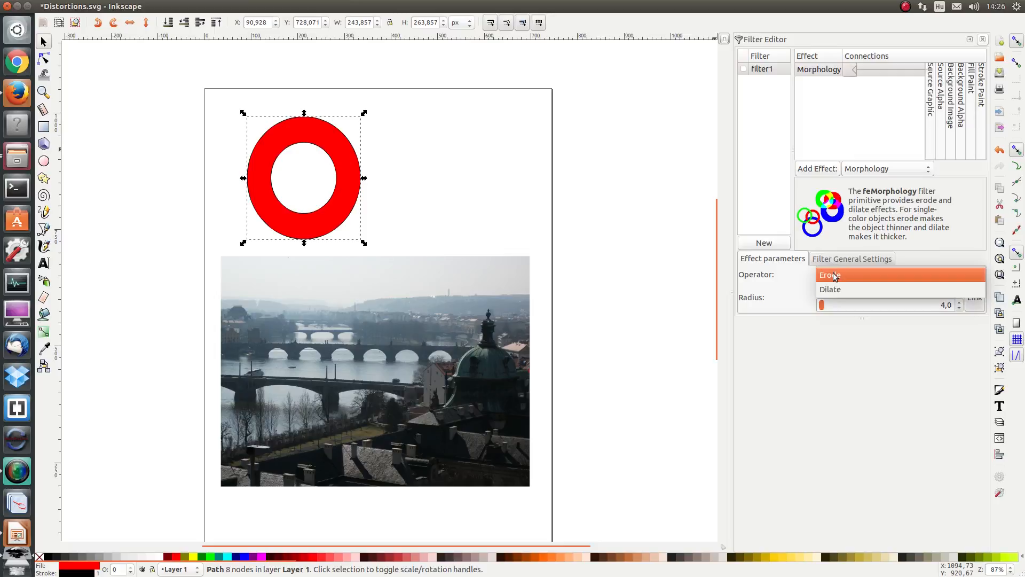
click(836, 276)
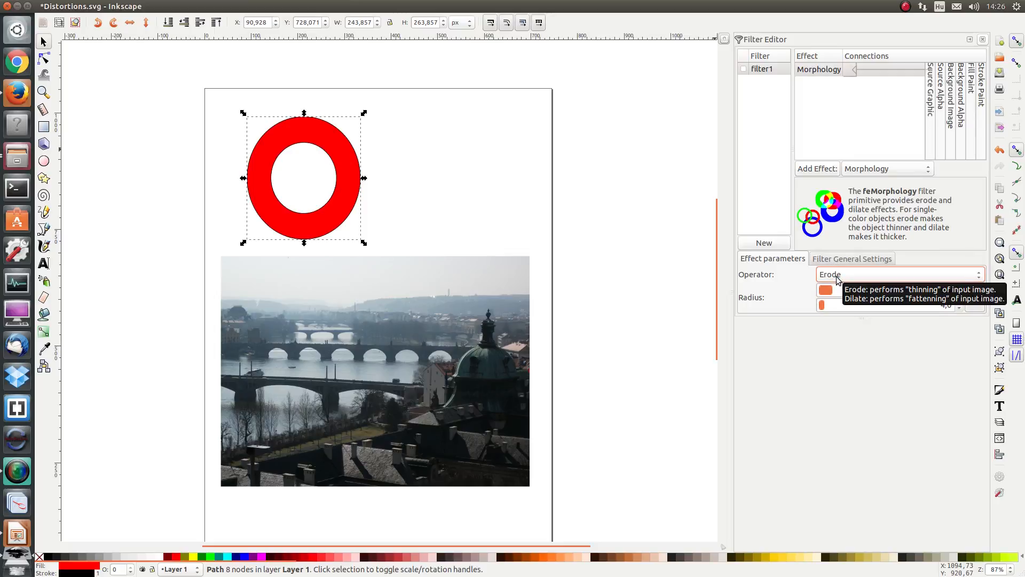
click(837, 278)
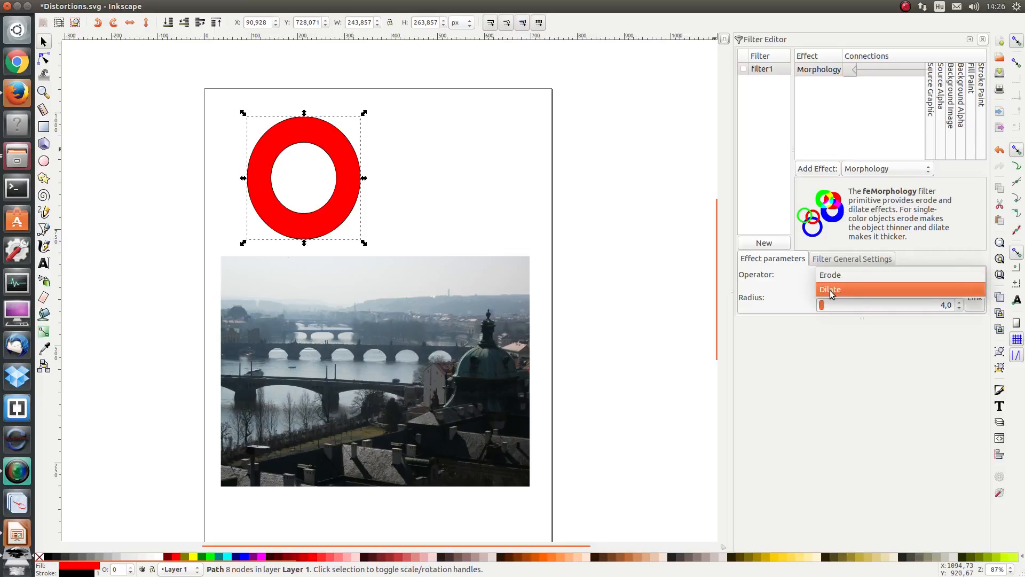
click(831, 291)
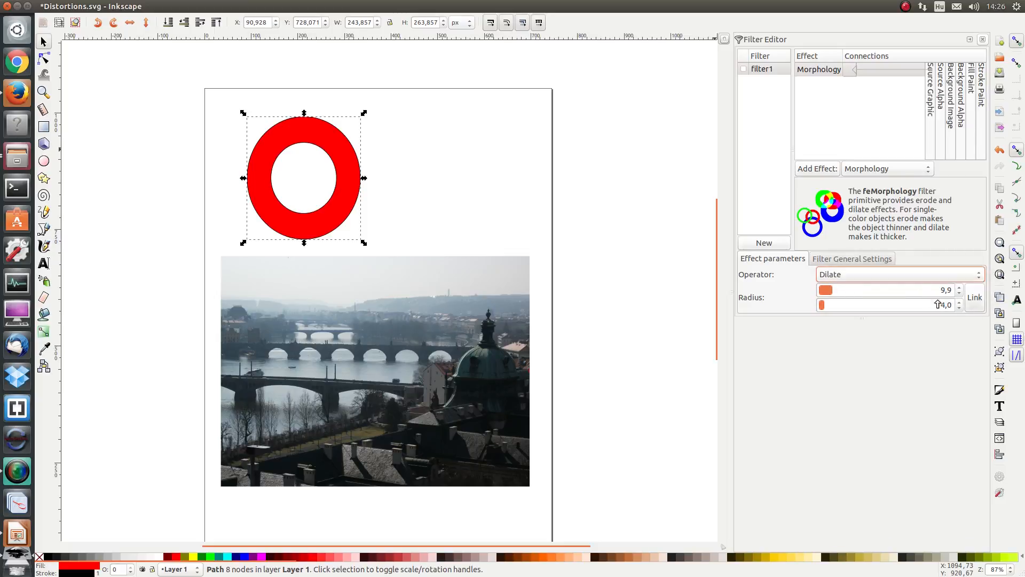
click(974, 299)
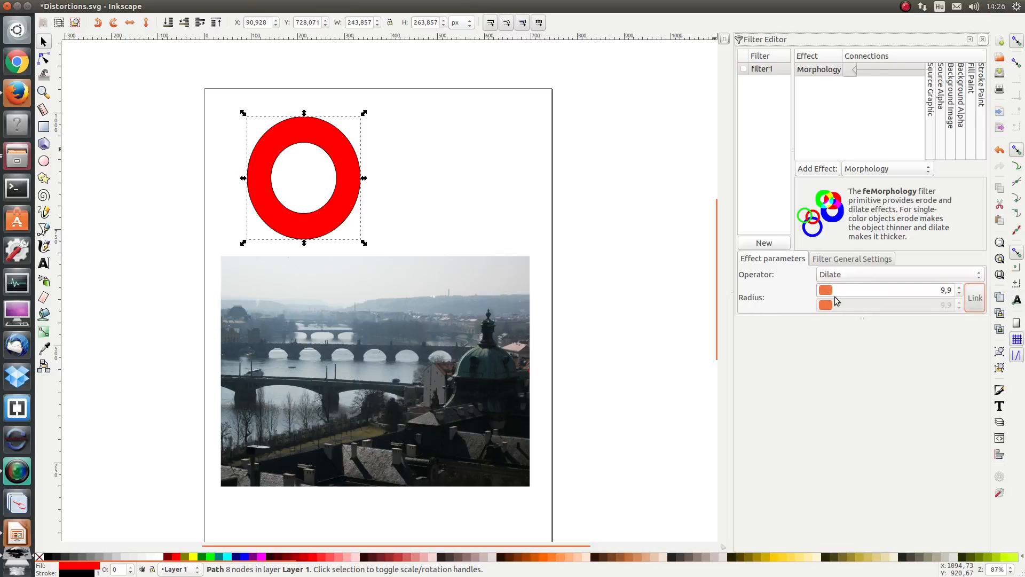
mouse_move(838, 292)
mouse_down()
mouse_move(880, 291)
mouse_move(856, 291)
mouse_move(865, 305)
mouse_move(853, 306)
mouse_up()
click(975, 298)
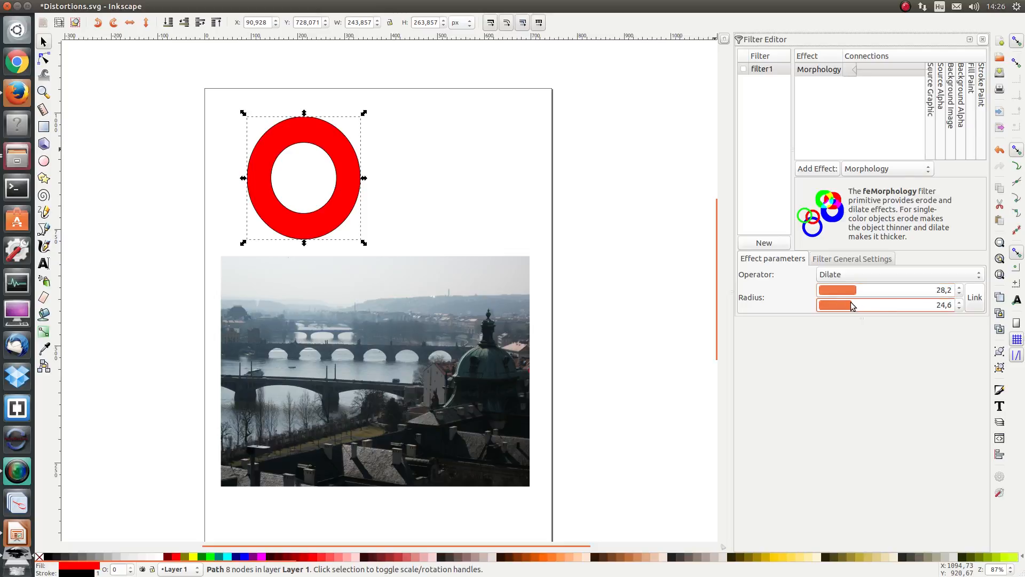
click(974, 298)
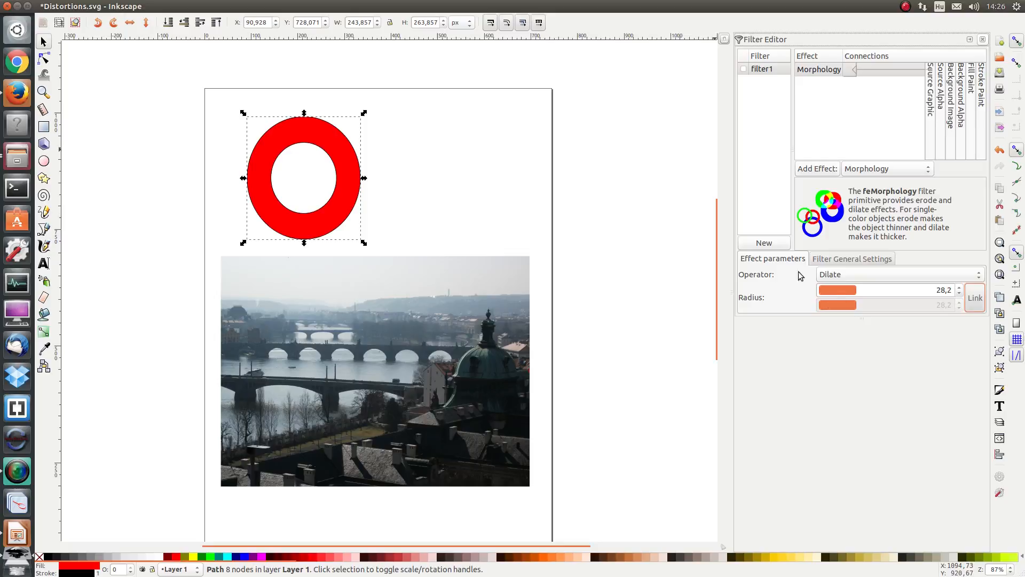
Apply filter1 to the red ring and set the linked Morphology radius to about 10.3.
click(744, 69)
mouse_move(835, 294)
mouse_down()
mouse_move(816, 293)
mouse_move(849, 301)
mouse_move(833, 290)
mouse_up()
Change the Morphology operator to Erode and set the linked radius to about 12.3.
click(841, 276)
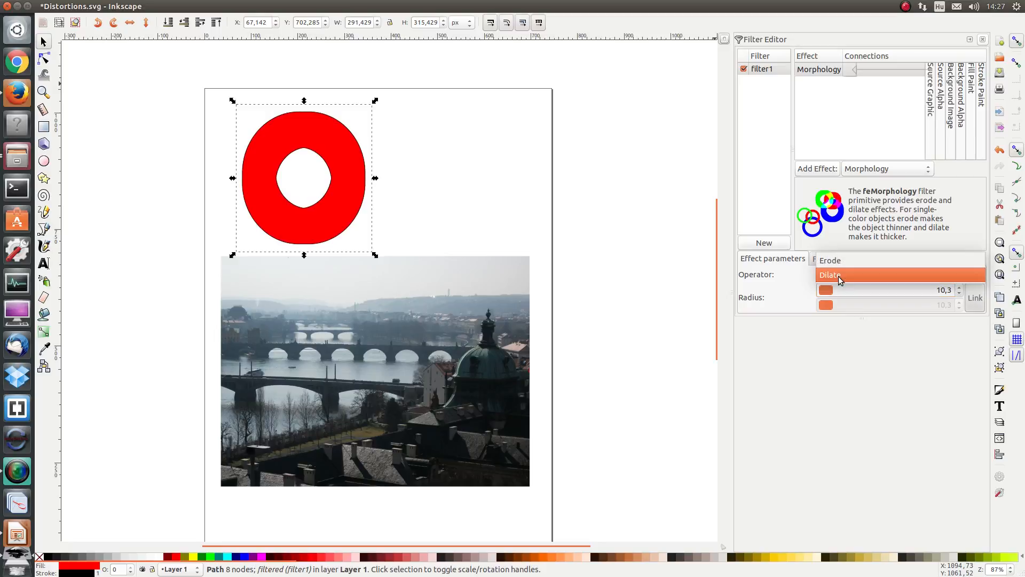
click(837, 266)
mouse_move(842, 291)
mouse_down()
mouse_move(859, 293)
mouse_move(820, 290)
mouse_move(835, 290)
mouse_up()
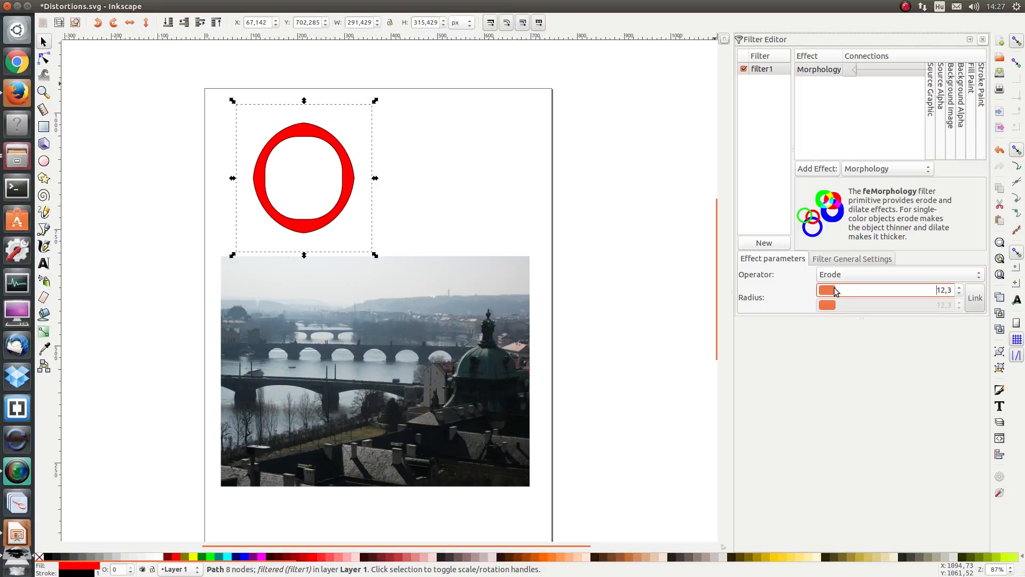
Unlink the two Morphology radii and set the vertical radius to about 13.5.
click(972, 297)
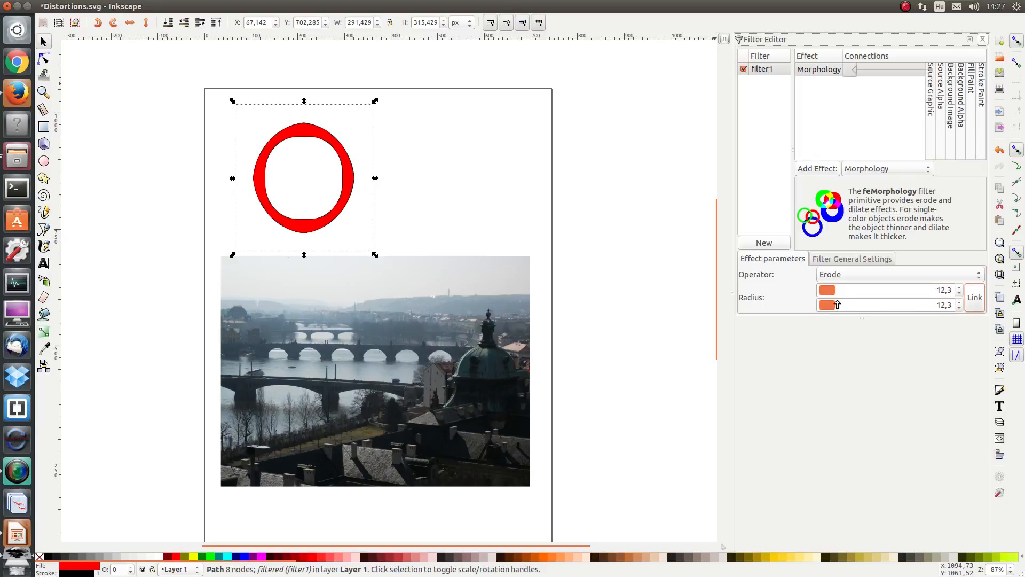
mouse_move(838, 295)
mouse_down()
mouse_move(853, 295)
mouse_move(832, 296)
mouse_move(852, 295)
mouse_move(834, 295)
mouse_move(850, 308)
mouse_move(836, 308)
mouse_up()
Switch the Morphology operator to Dilate and set the horizontal radius to about 6.0, keeping the vertical radius at 13.5.
click(843, 277)
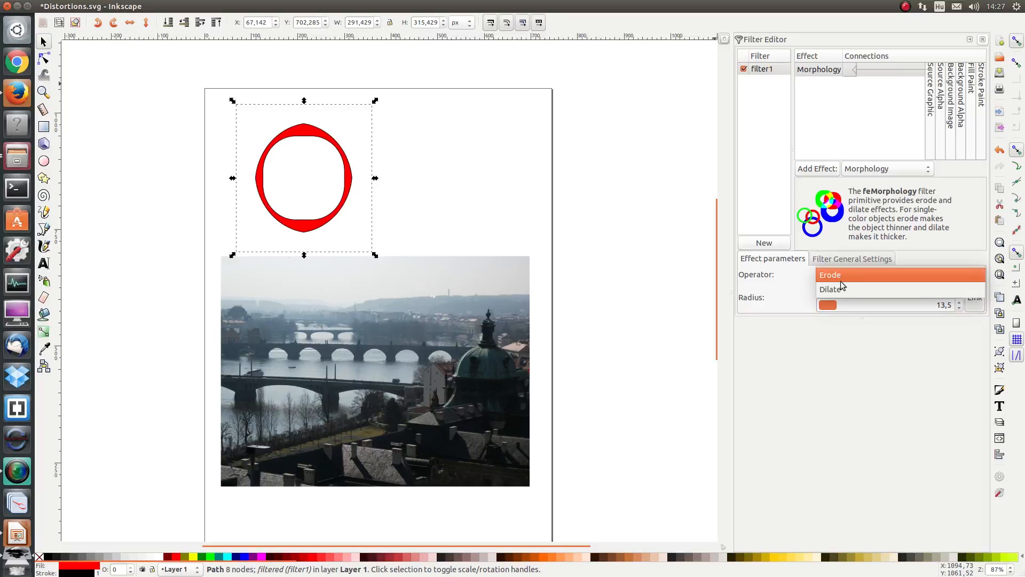
click(841, 289)
mouse_move(841, 288)
mouse_down()
mouse_move(857, 290)
mouse_move(819, 289)
mouse_move(827, 289)
mouse_up()
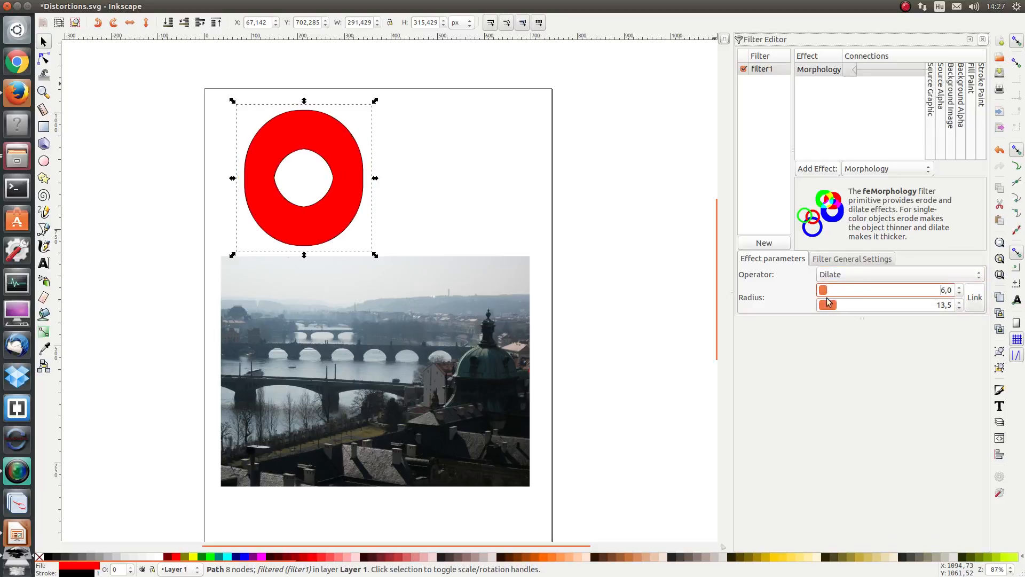
click(836, 308)
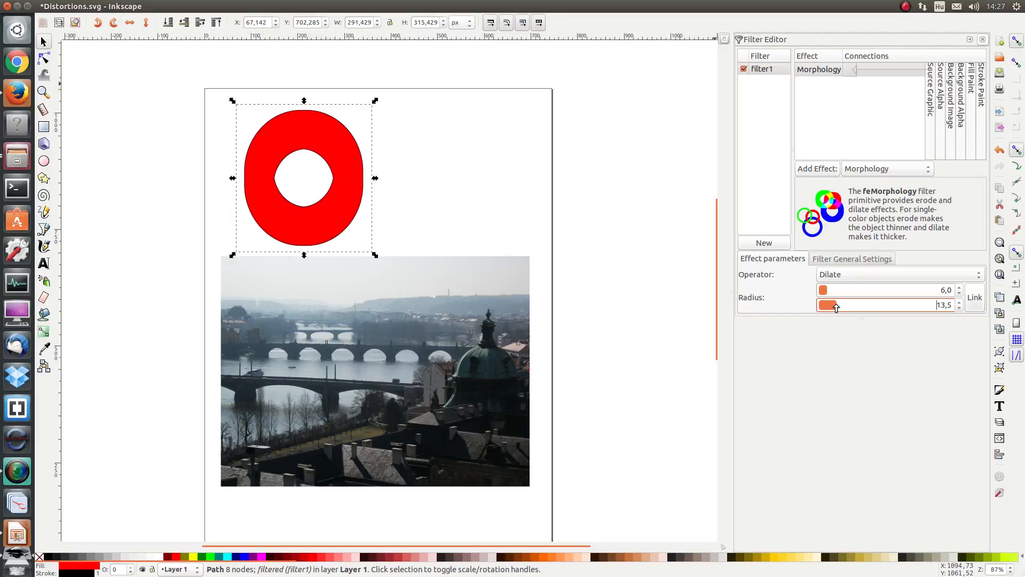
Remove the Morphology effect from filter1 and select the river photo below the ring.
right_click(818, 75)
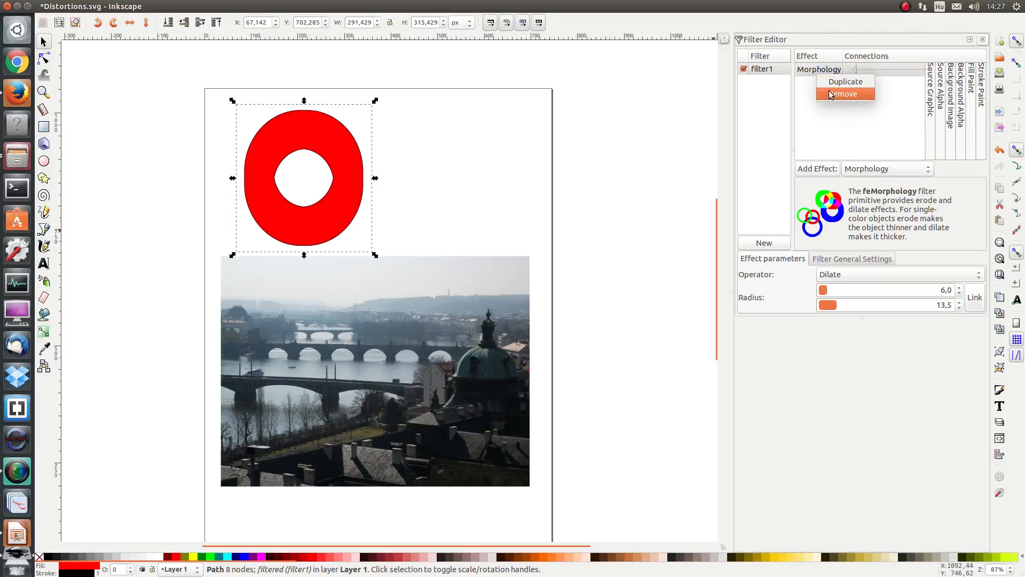
click(831, 95)
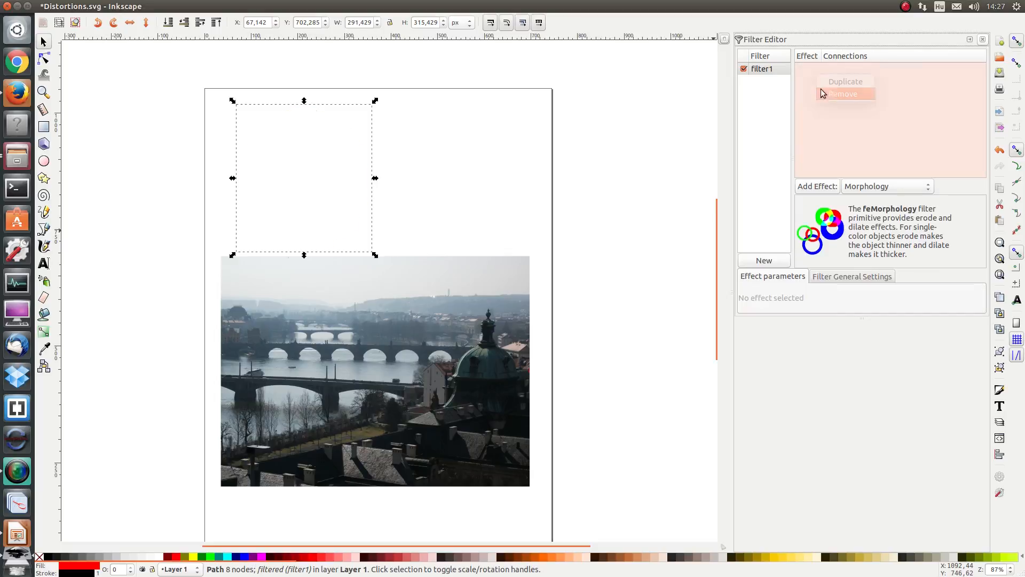
click(401, 417)
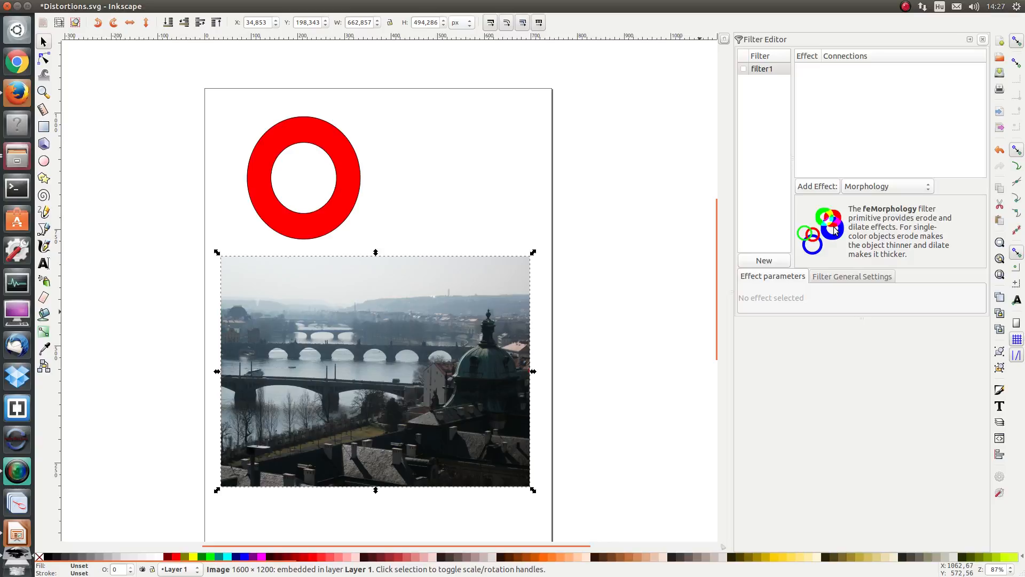
Add a Displacement Map effect to filter1.
click(884, 188)
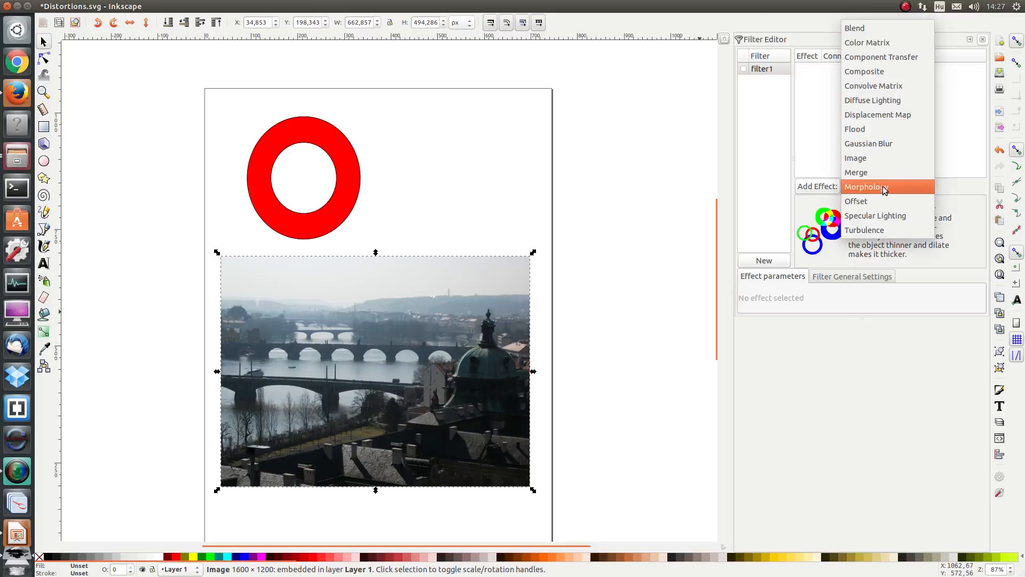
click(873, 115)
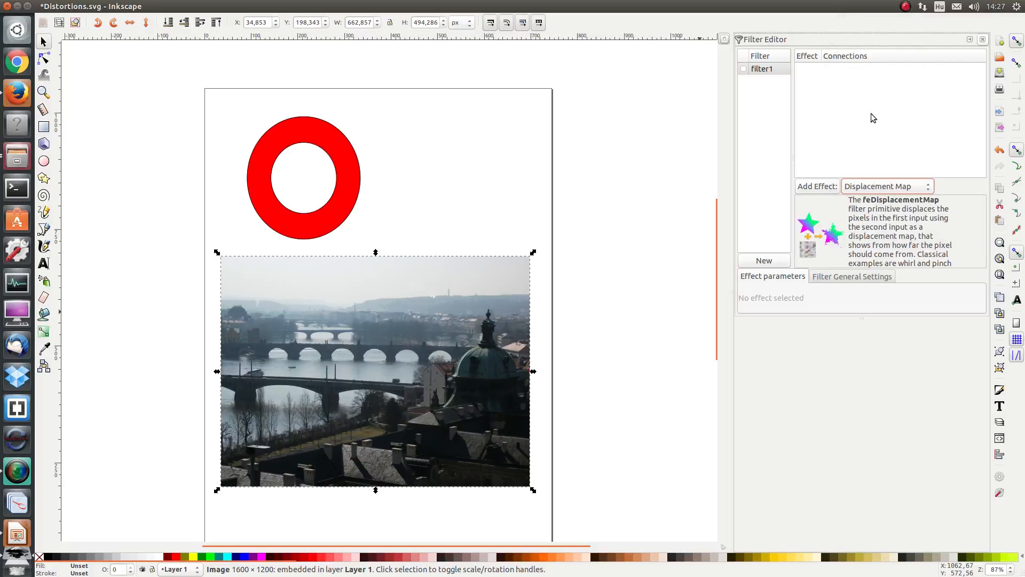
click(816, 186)
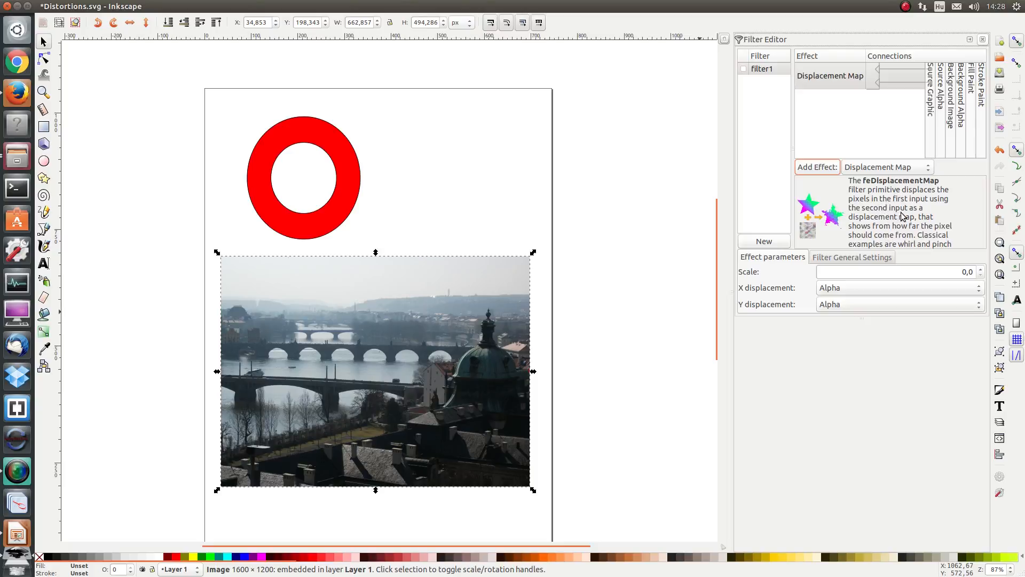
Add a Turbulence effect to filter1 and place it before the Displacement Map in the effect order.
click(884, 170)
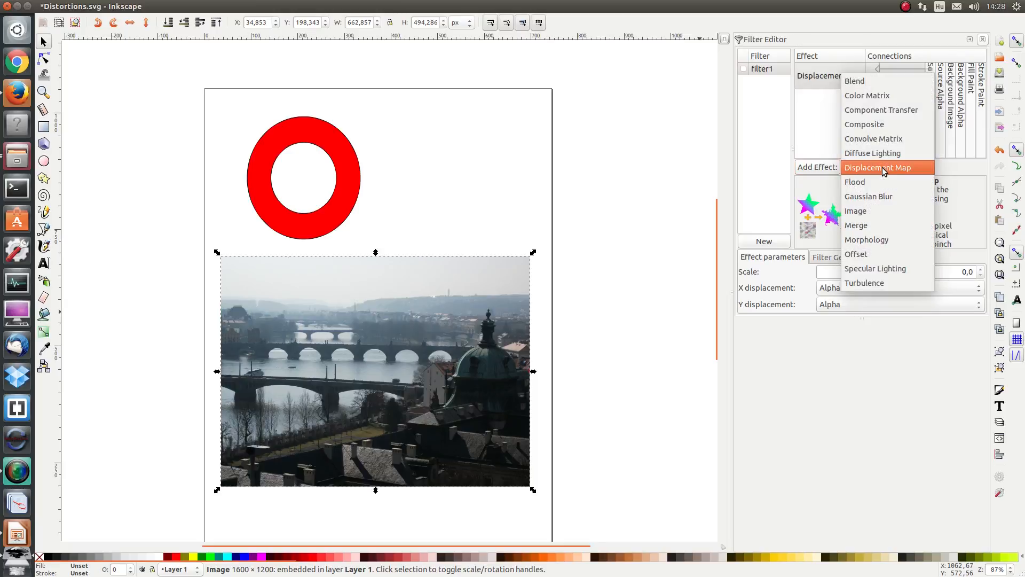
click(865, 282)
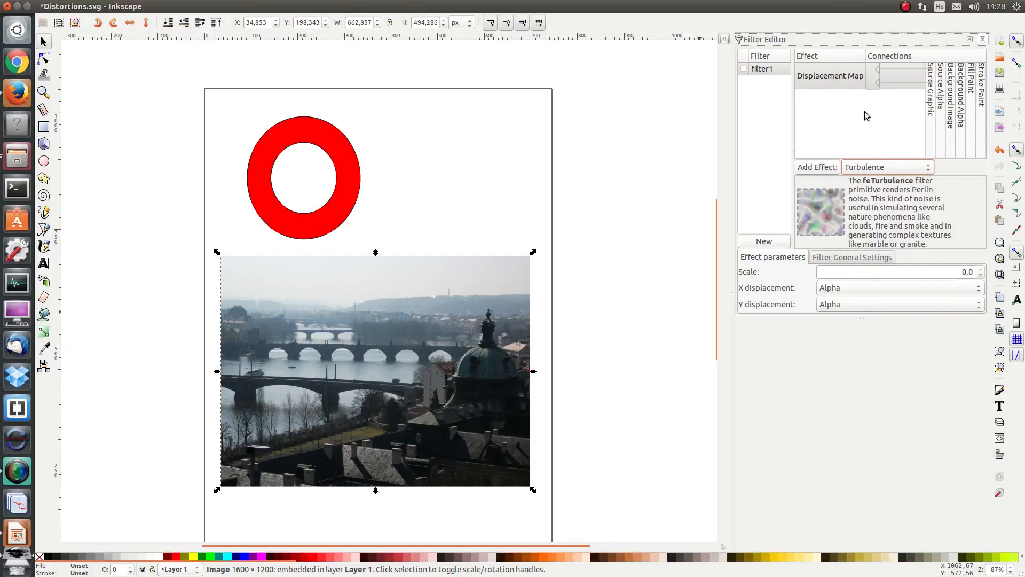
drag(821, 96, 823, 69)
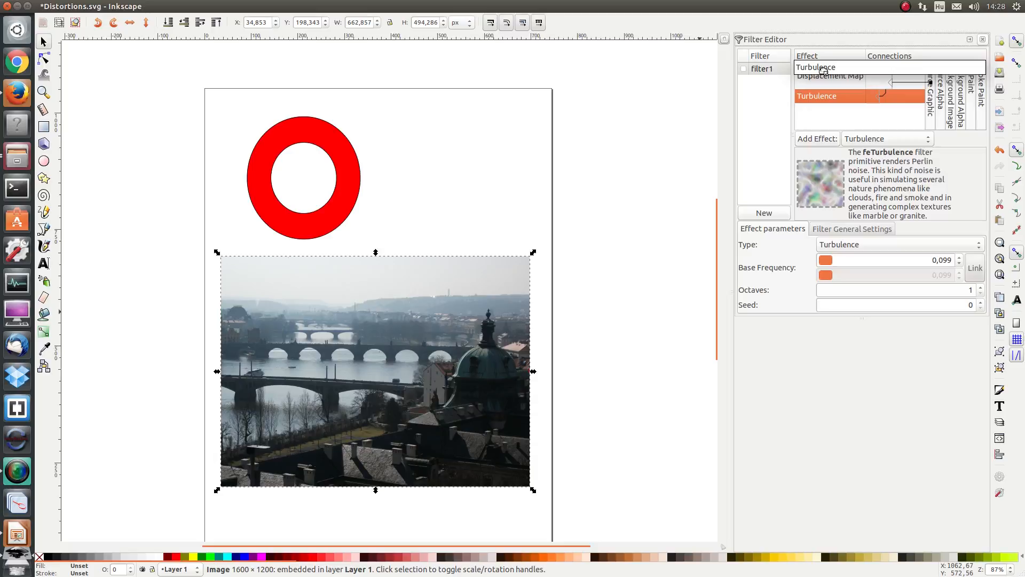
drag(823, 70, 822, 69)
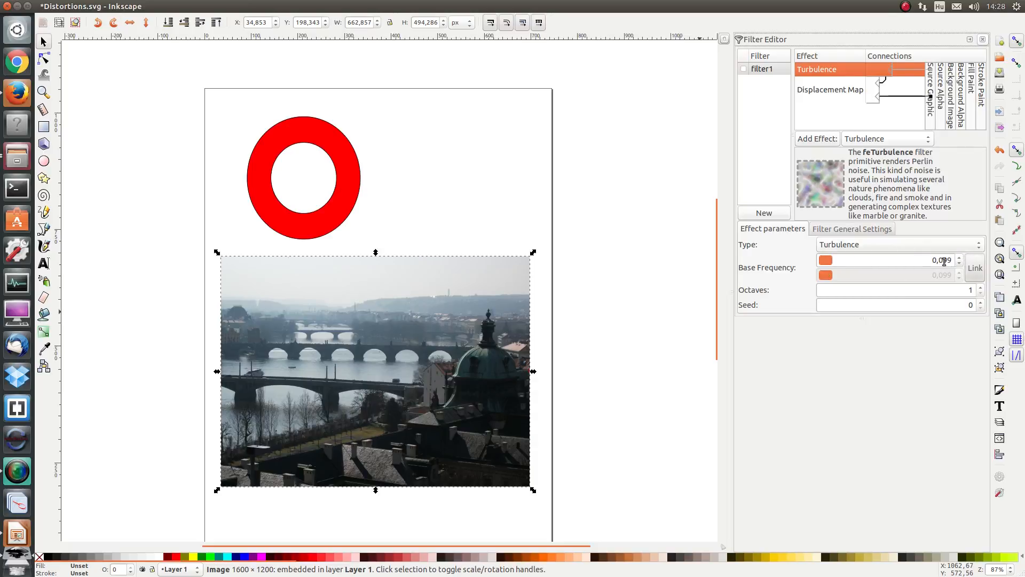
Connect the Displacement Map's first input to Source Graphic and its second to Turbulence, and apply filter1 to the photo.
click(878, 88)
drag(889, 73, 890, 72)
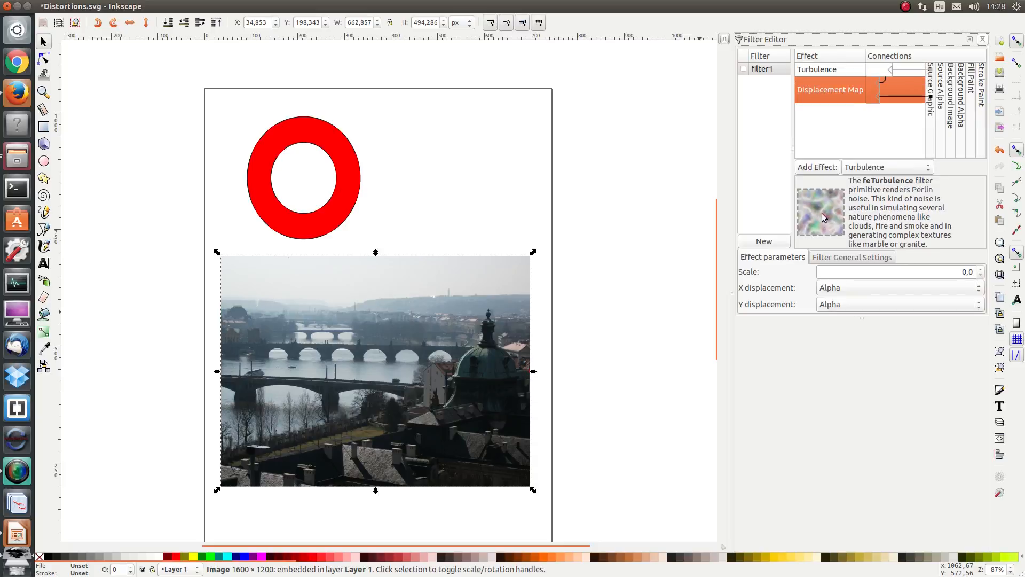
drag(877, 95, 900, 94)
drag(930, 100, 930, 99)
click(744, 69)
mouse_move(885, 82)
mouse_down()
mouse_move(929, 95)
mouse_move(880, 88)
mouse_move(886, 71)
mouse_up()
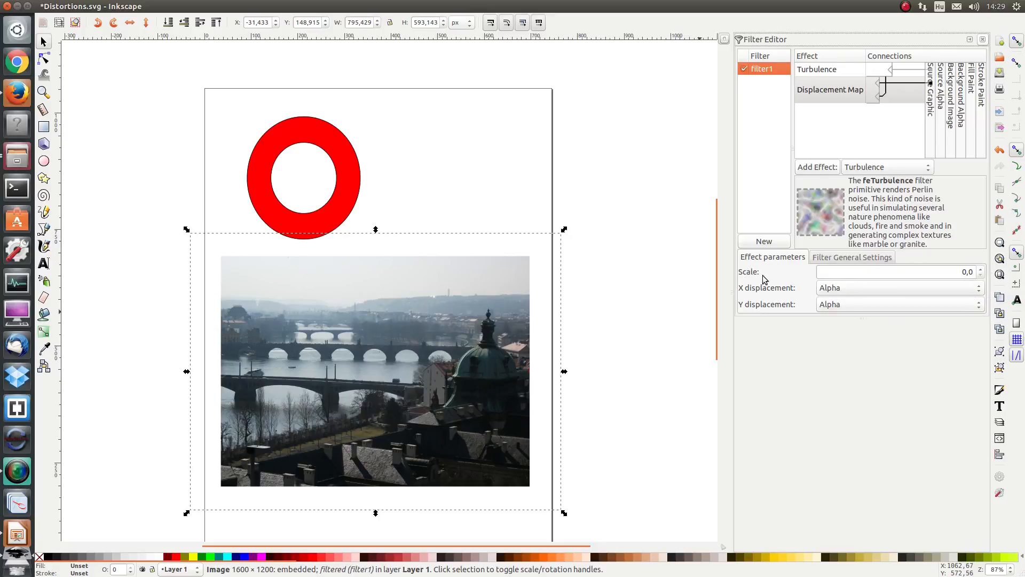
Set the Displacement Map's scale to 25.0.
click(981, 269)
click(981, 268)
click(981, 268)
click(981, 268)
click(981, 268)
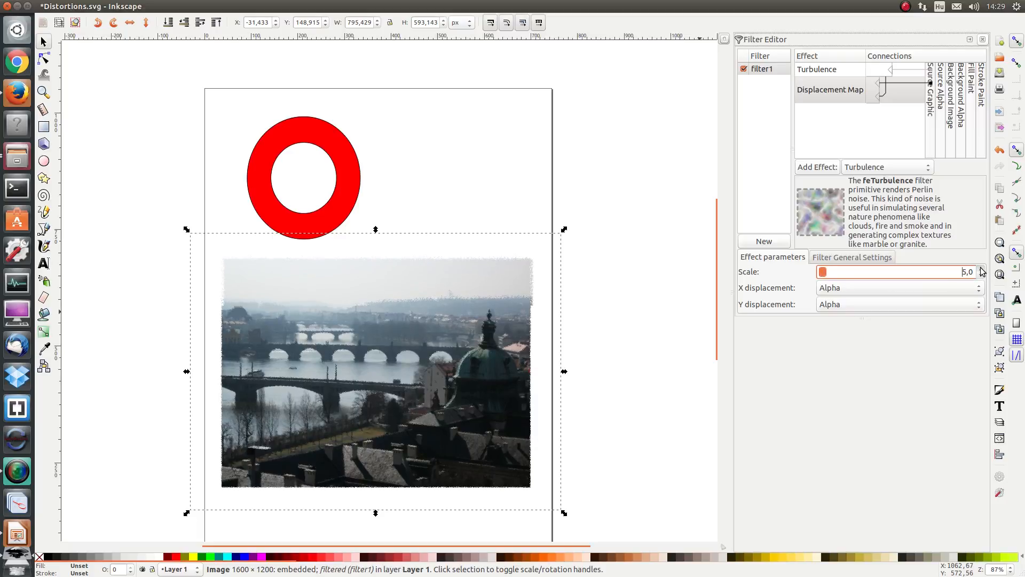
scroll(981, 269, up, 16)
scroll(981, 269, up, 3)
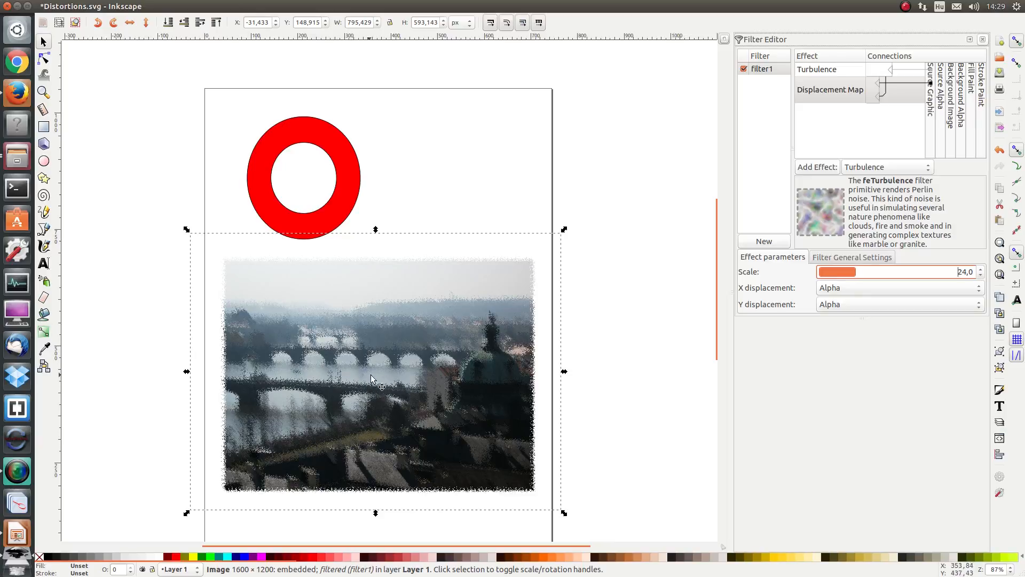
click(980, 269)
Set the Displacement Map's X displacement to Red and its Y displacement to Blue, trying Green for Y first.
click(829, 291)
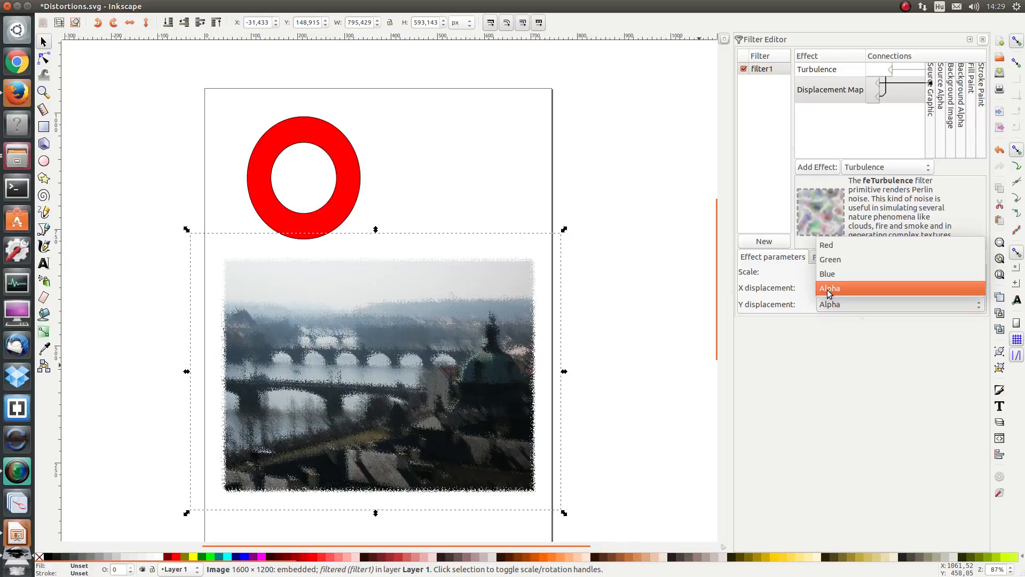
click(835, 249)
click(838, 305)
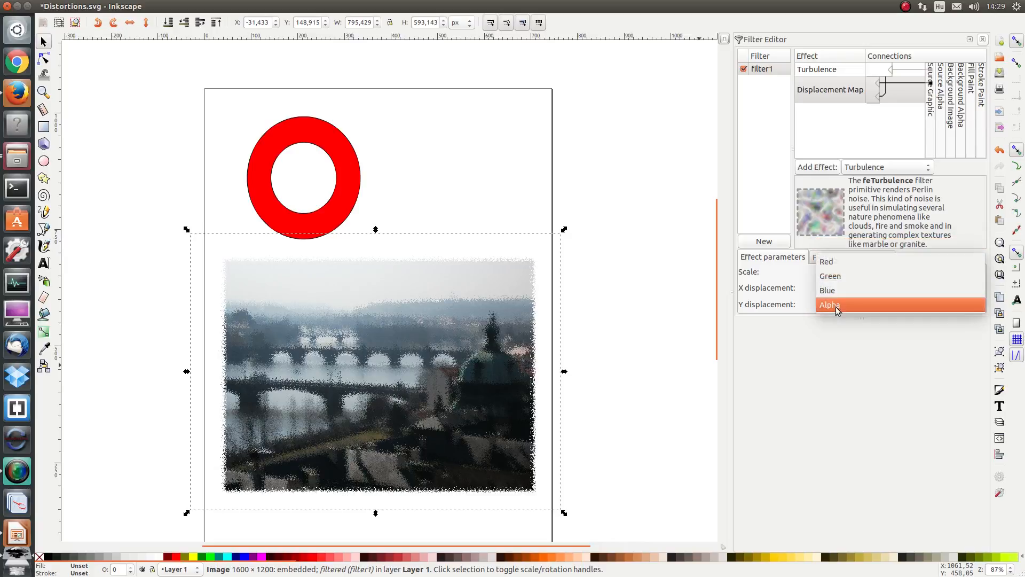
click(840, 277)
click(840, 305)
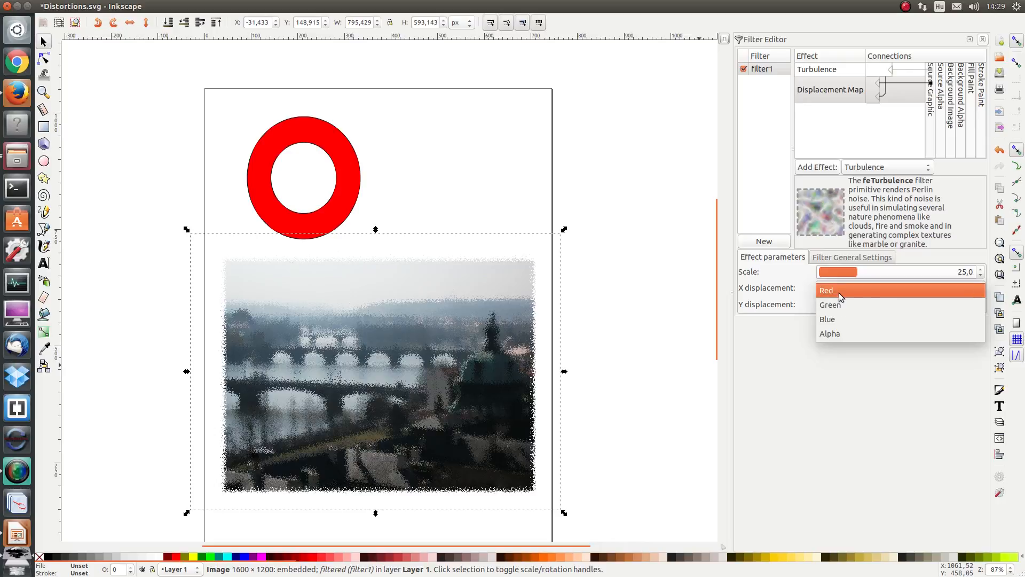
click(838, 321)
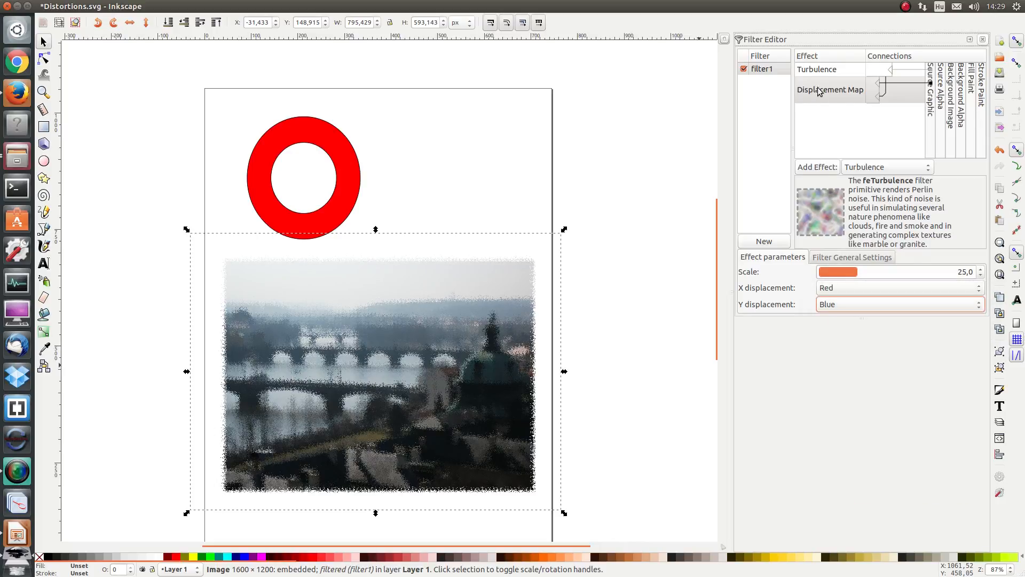
Set the Turbulence effect's linked base frequency to about 0.083.
click(824, 71)
click(827, 260)
mouse_move(826, 260)
mouse_down()
mouse_move(866, 261)
mouse_move(829, 262)
mouse_up()
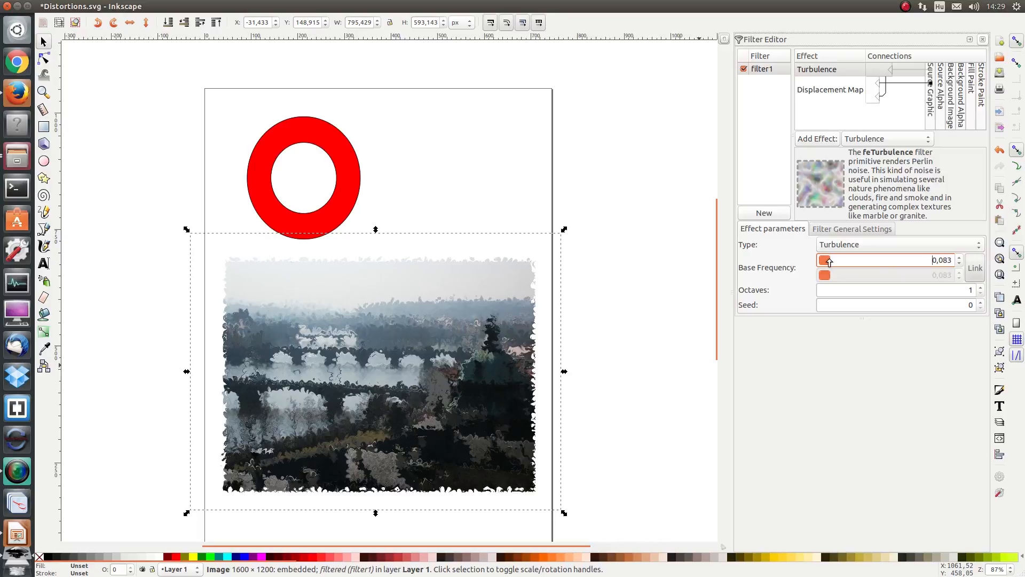